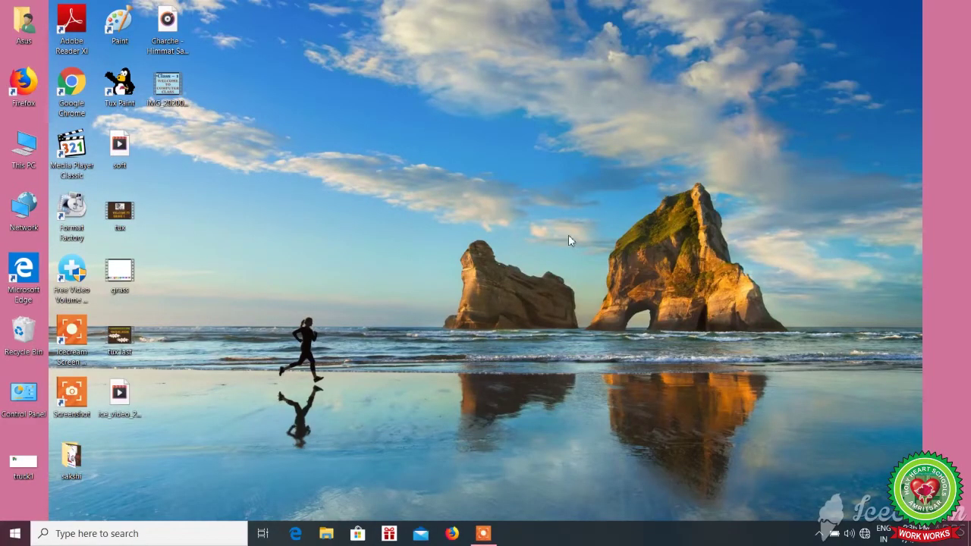
- Search Windows for 'tux paint' and launch Tux Paint in full screen
{"action": "left_click", "coordinate": [112, 534]}
{"action": "type", "text": "tux paint"}
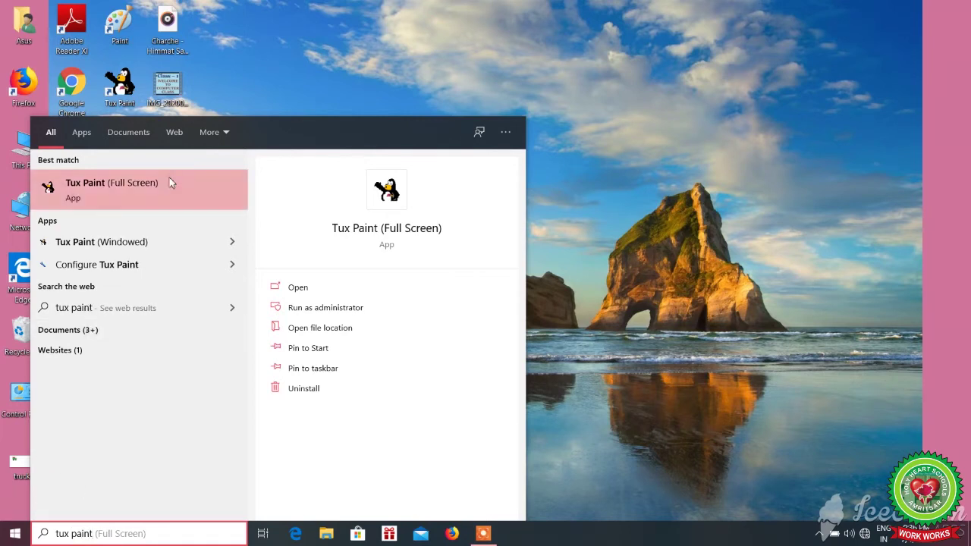
{"action": "left_click", "coordinate": [168, 189]}
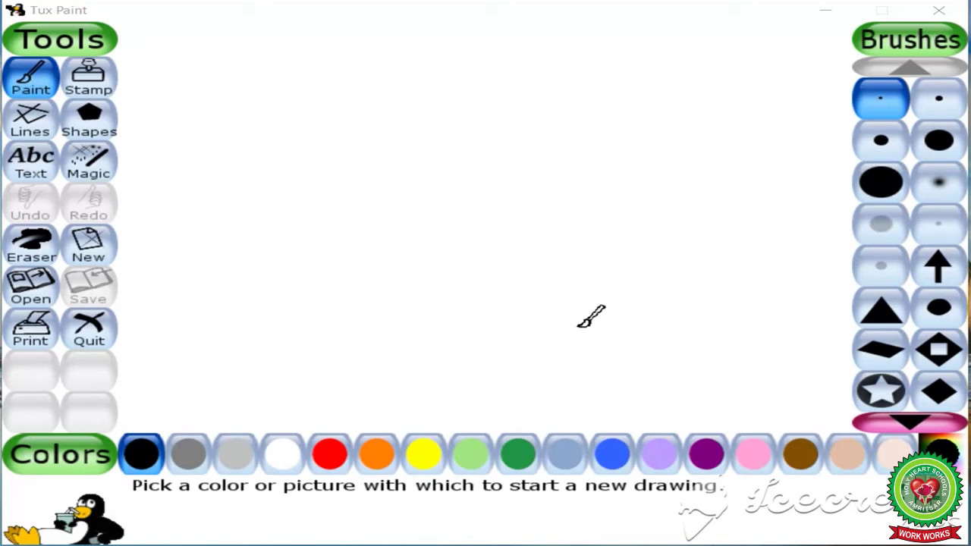
- Start a new drawing with a plain light blue background
{"action": "left_click", "coordinate": [87, 246]}
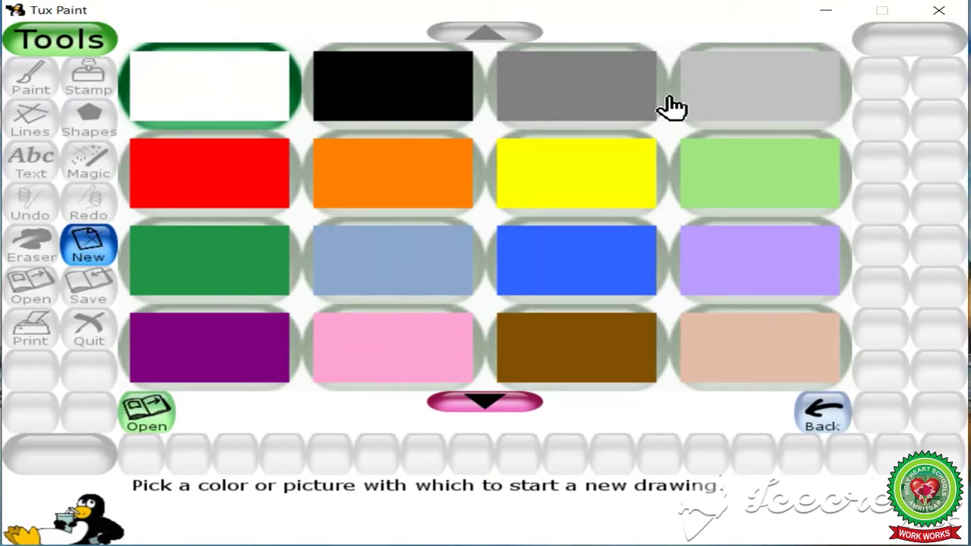
{"action": "left_click", "coordinate": [384, 258]}
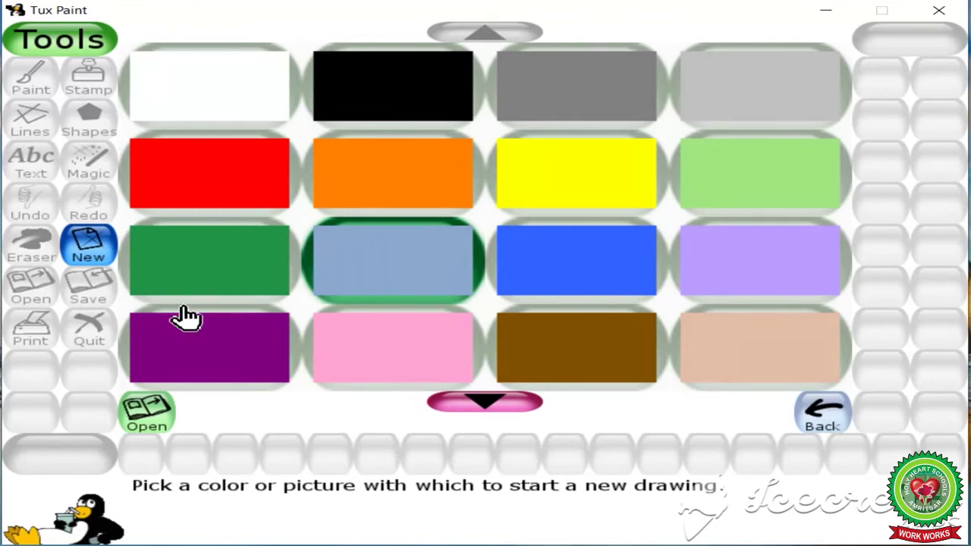
{"action": "left_click", "coordinate": [146, 415]}
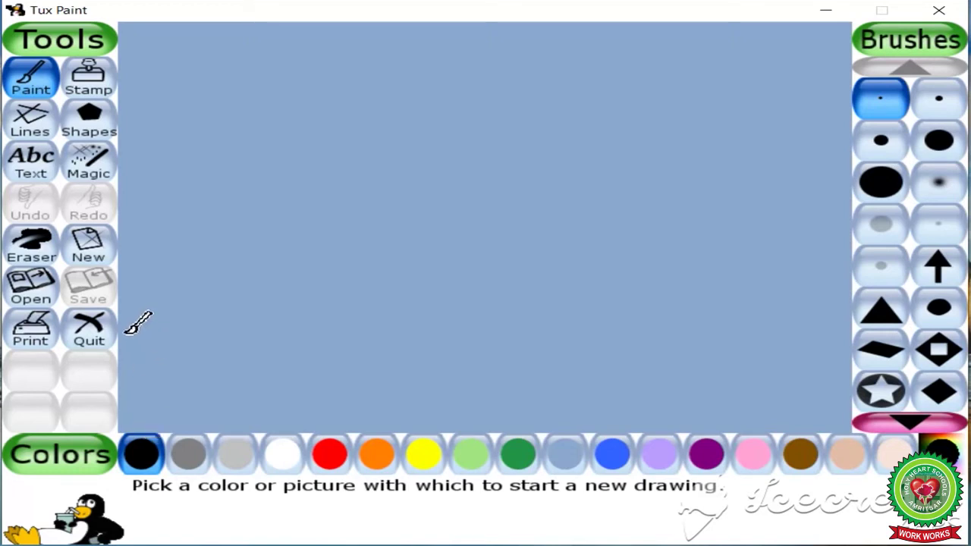
- Pick the Grass magic effect and paint grass across the lower part of the canvas
{"action": "left_click", "coordinate": [90, 173]}
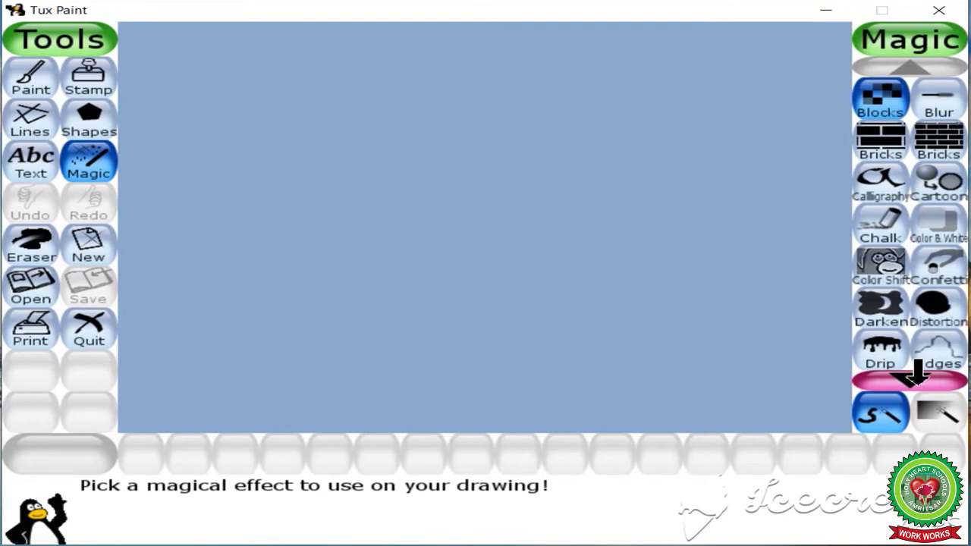
{"action": "left_click", "coordinate": [917, 373]}
{"action": "left_click", "coordinate": [917, 373]}
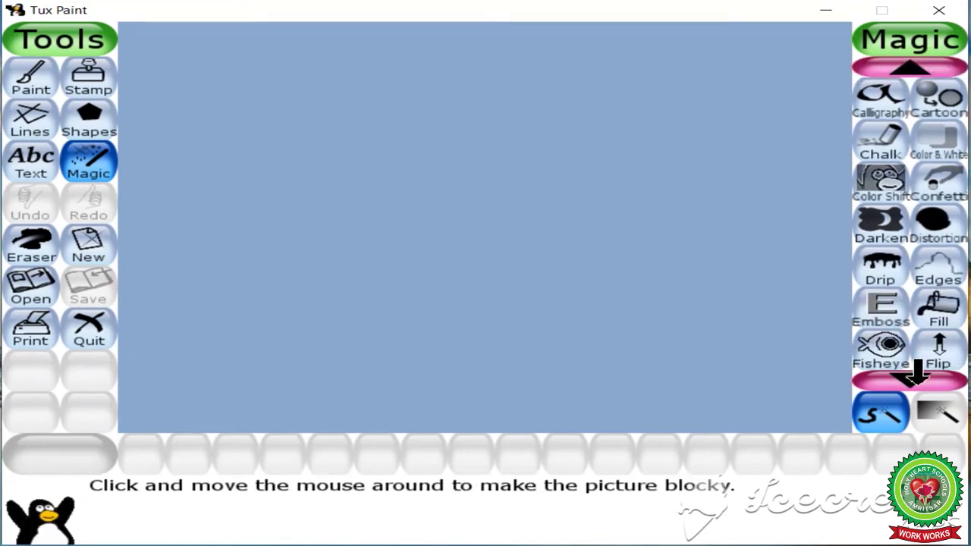
{"action": "left_click", "coordinate": [918, 373]}
{"action": "left_click", "coordinate": [917, 373]}
{"action": "left_click", "coordinate": [918, 373]}
{"action": "left_click", "coordinate": [918, 373]}
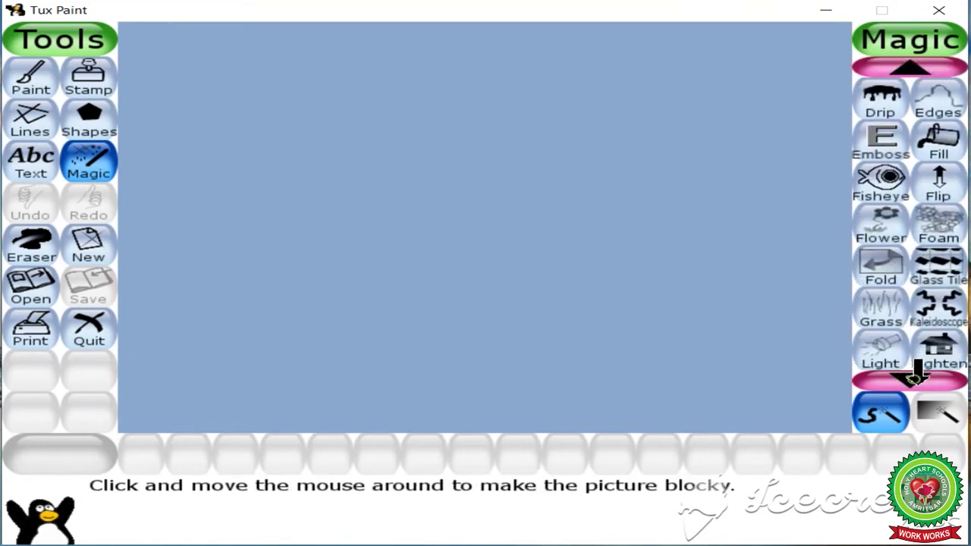
{"action": "left_click", "coordinate": [880, 316]}
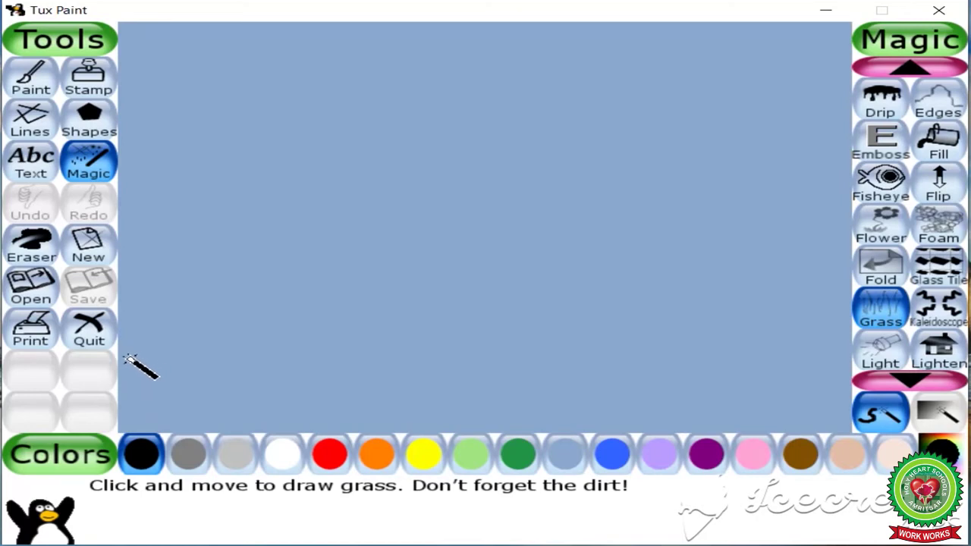
{"action": "mouse_move", "coordinate": [127, 362]}
{"action": "left_mouse_down"}
{"action": "mouse_move", "coordinate": [200, 382]}
{"action": "mouse_move", "coordinate": [131, 403]}
{"action": "mouse_move", "coordinate": [299, 401]}
{"action": "mouse_move", "coordinate": [198, 395]}
{"action": "mouse_move", "coordinate": [330, 369]}
{"action": "mouse_move", "coordinate": [211, 376]}
{"action": "mouse_move", "coordinate": [140, 361]}
{"action": "mouse_move", "coordinate": [351, 355]}
{"action": "mouse_move", "coordinate": [267, 403]}
{"action": "mouse_move", "coordinate": [417, 400]}
{"action": "mouse_move", "coordinate": [273, 405]}
{"action": "mouse_move", "coordinate": [414, 377]}
{"action": "mouse_move", "coordinate": [323, 368]}
{"action": "mouse_move", "coordinate": [400, 351]}
{"action": "mouse_move", "coordinate": [498, 354]}
{"action": "mouse_move", "coordinate": [353, 356]}
{"action": "mouse_move", "coordinate": [533, 376]}
{"action": "mouse_move", "coordinate": [432, 399]}
{"action": "mouse_move", "coordinate": [567, 389]}
{"action": "mouse_move", "coordinate": [458, 405]}
{"action": "mouse_move", "coordinate": [661, 392]}
{"action": "mouse_move", "coordinate": [443, 384]}
{"action": "mouse_move", "coordinate": [524, 361]}
{"action": "mouse_move", "coordinate": [626, 353]}
{"action": "mouse_move", "coordinate": [473, 357]}
{"action": "mouse_move", "coordinate": [604, 350]}
{"action": "mouse_move", "coordinate": [724, 350]}
{"action": "mouse_move", "coordinate": [494, 379]}
{"action": "mouse_move", "coordinate": [696, 381]}
{"action": "mouse_move", "coordinate": [594, 392]}
{"action": "mouse_move", "coordinate": [891, 392]}
{"action": "mouse_move", "coordinate": [781, 380]}
{"action": "mouse_move", "coordinate": [849, 355]}
{"action": "mouse_move", "coordinate": [724, 352]}
{"action": "mouse_move", "coordinate": [825, 326]}
{"action": "mouse_move", "coordinate": [652, 348]}
{"action": "left_mouse_up"}
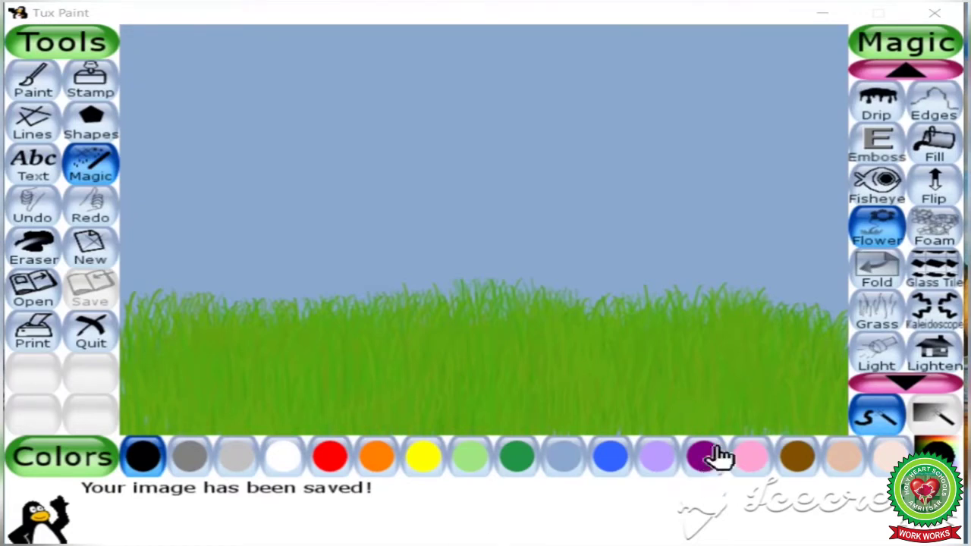
- Grow two pink and two red Flower-magic flowers spread across the grass
{"action": "left_click", "coordinate": [894, 240]}
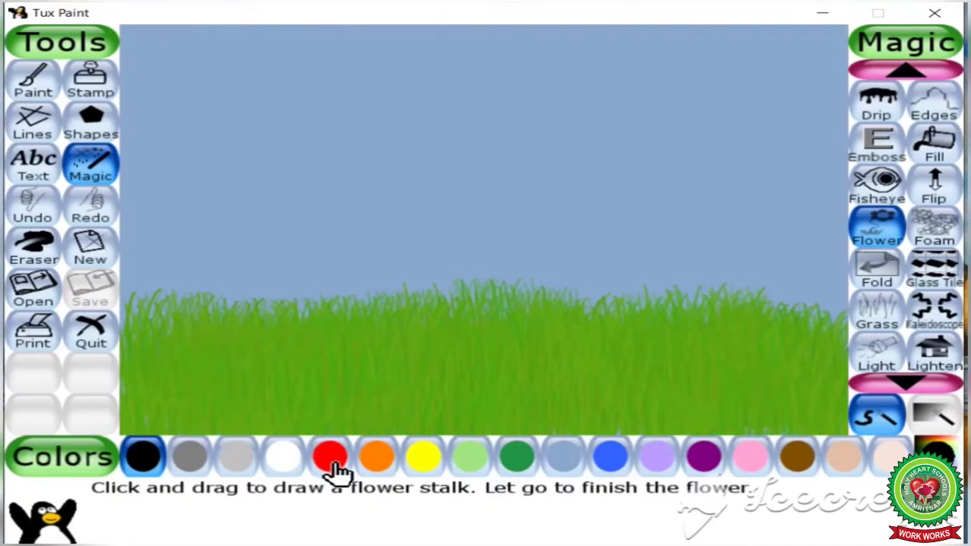
{"action": "left_click", "coordinate": [762, 455]}
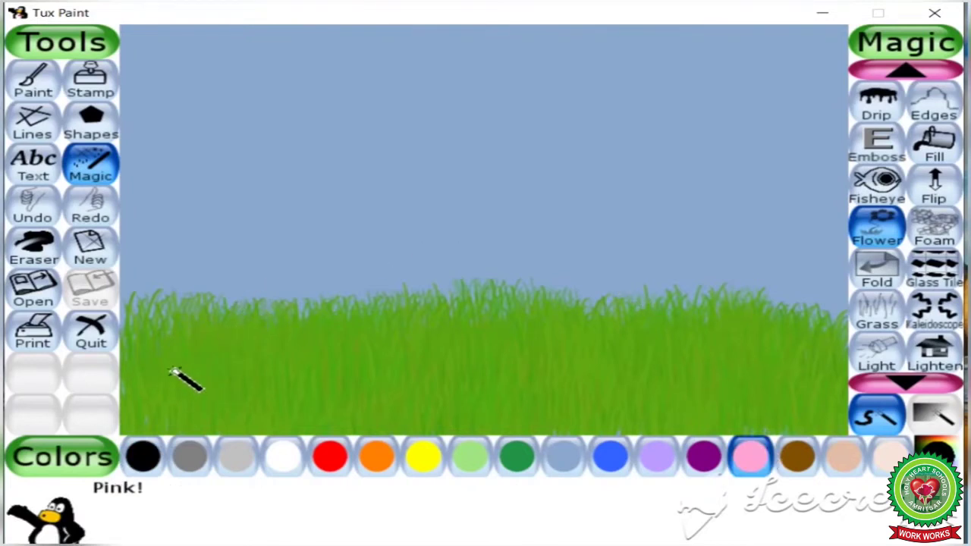
{"action": "left_click_drag", "start_coordinate": [173, 364], "coordinate": [171, 327]}
{"action": "left_click", "coordinate": [778, 395]}
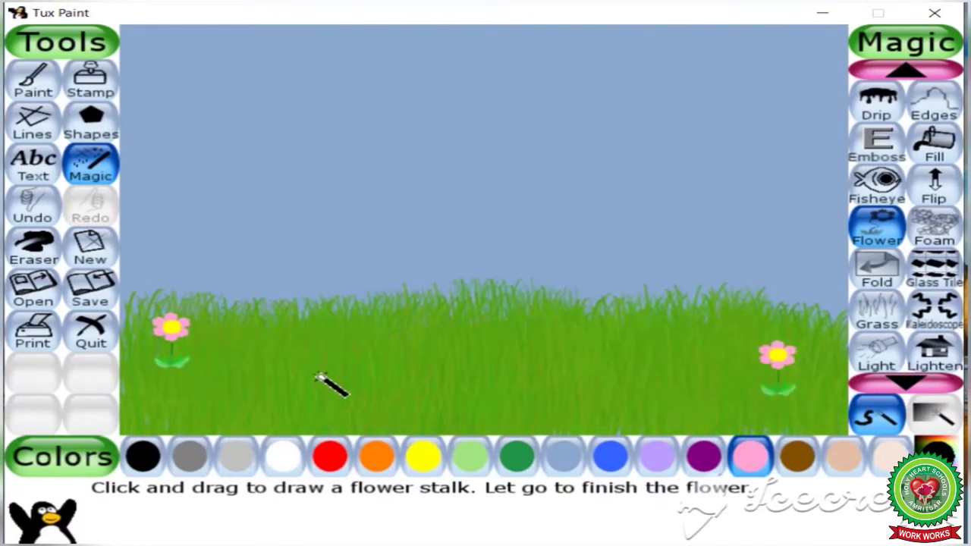
{"action": "left_click", "coordinate": [331, 459]}
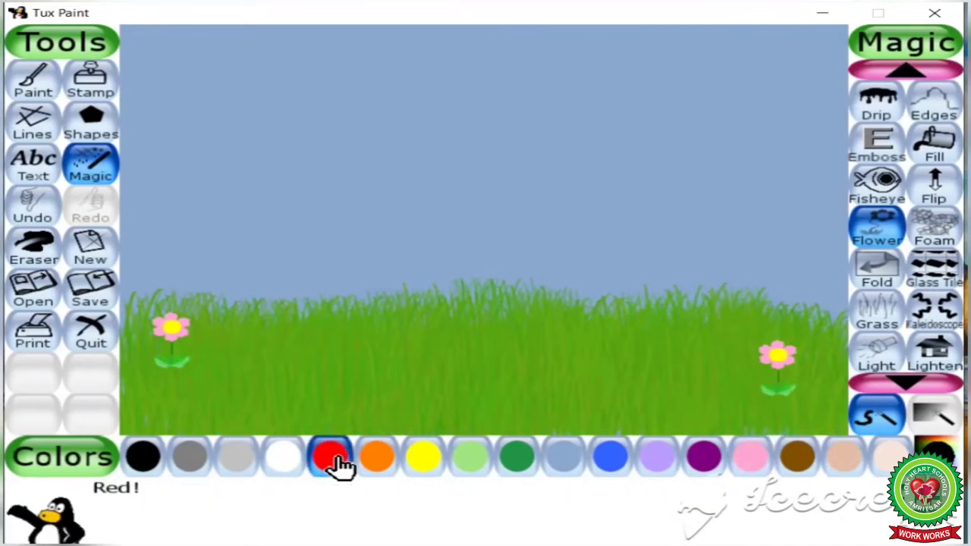
{"action": "left_click", "coordinate": [331, 379]}
{"action": "left_click_drag", "start_coordinate": [577, 383], "coordinate": [591, 395]}
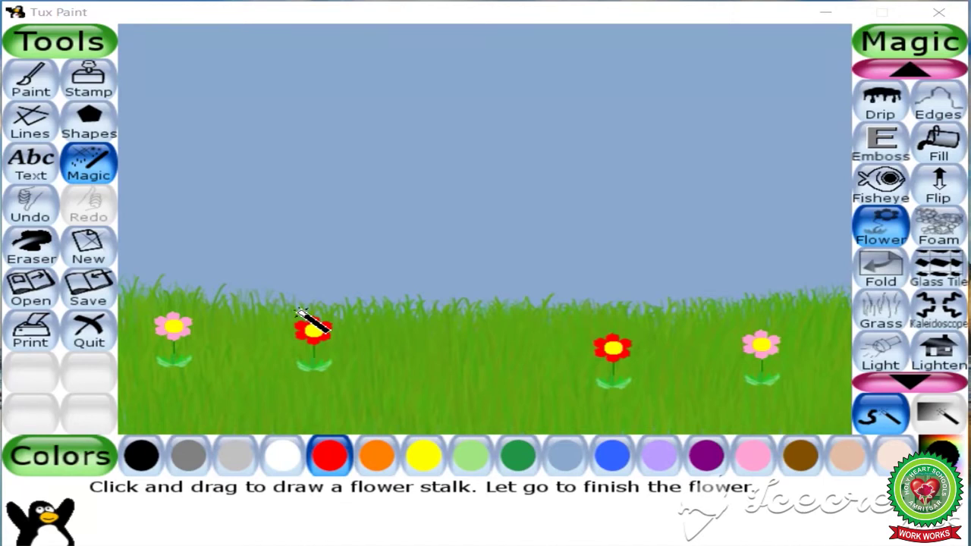
- Stamp two palm trees, one at the left edge and one right of centre
{"action": "left_click", "coordinate": [87, 93]}
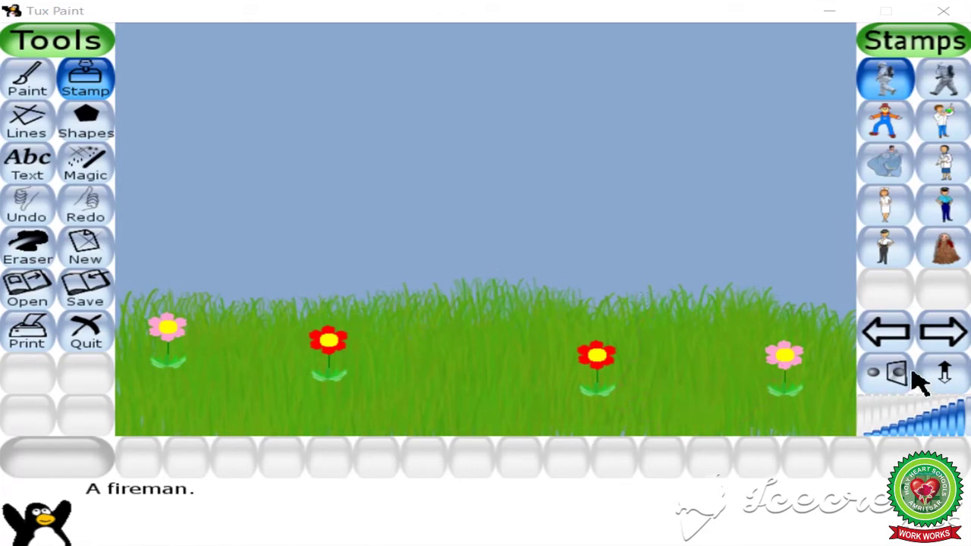
{"action": "left_click", "coordinate": [942, 332]}
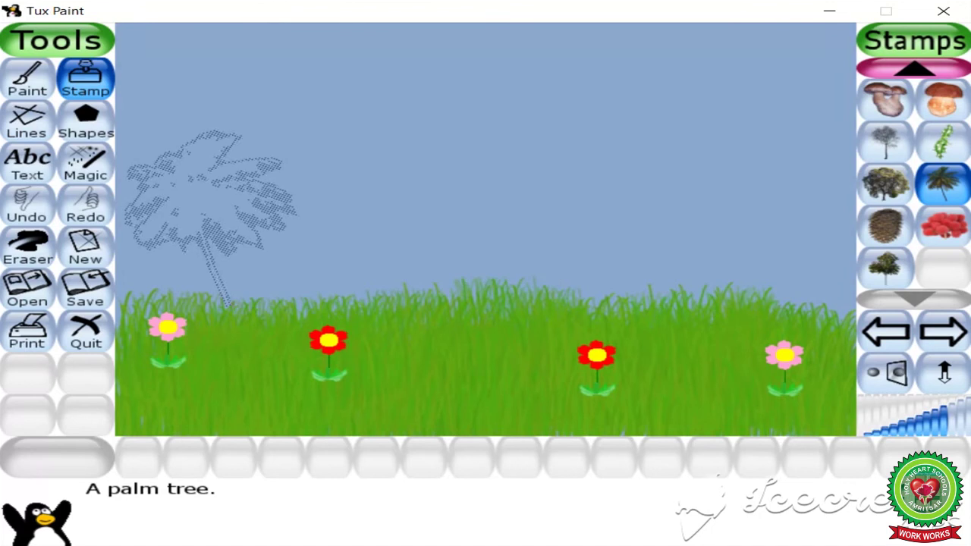
{"action": "left_click", "coordinate": [199, 236]}
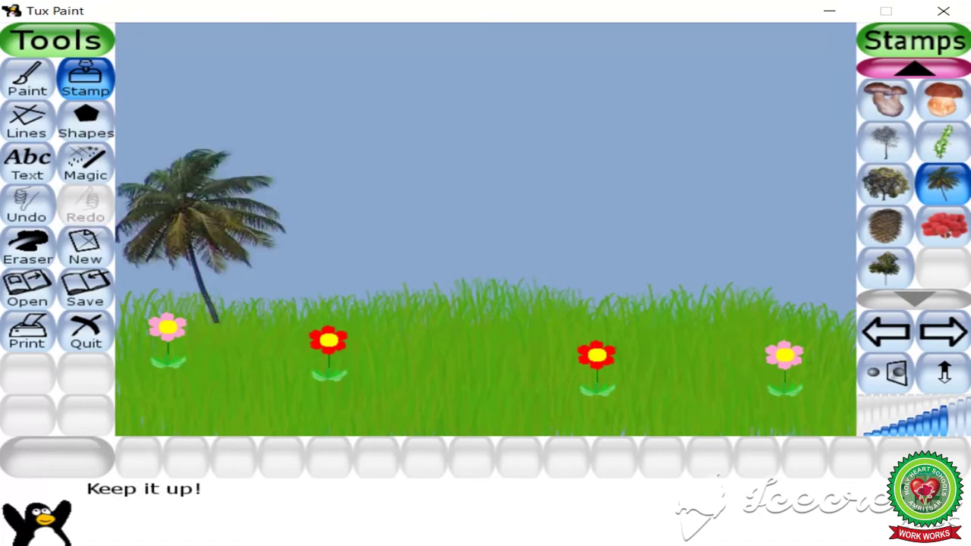
{"action": "left_click", "coordinate": [721, 265]}
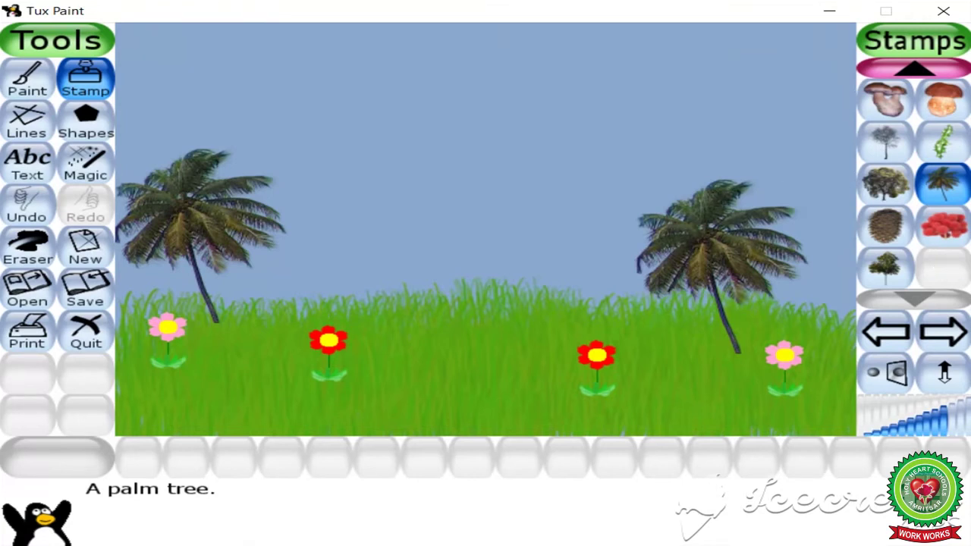
{"action": "left_click", "coordinate": [952, 331]}
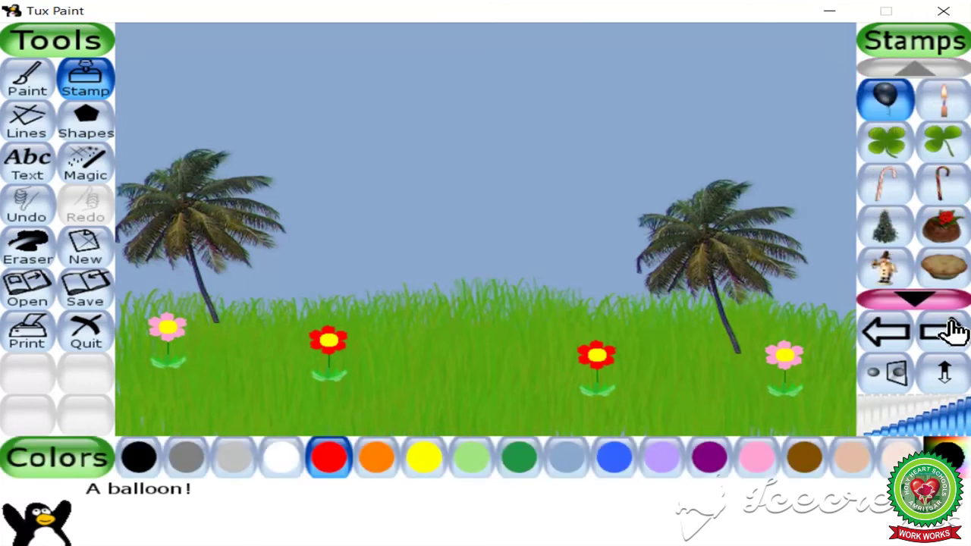
- Stamp a reduced-size sun from the space stamps in the top-left sky
{"action": "left_click", "coordinate": [952, 330]}
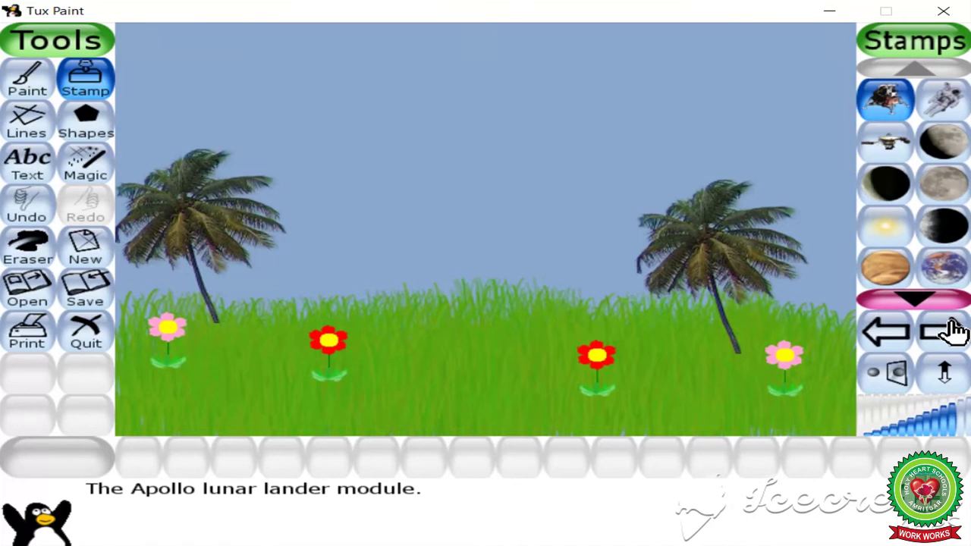
{"action": "left_click", "coordinate": [889, 235]}
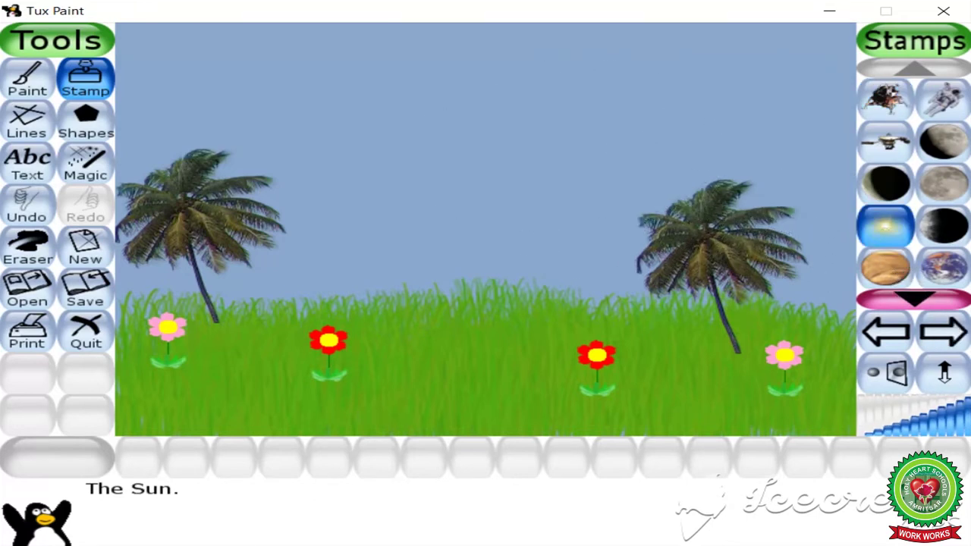
{"action": "left_click", "coordinate": [938, 431]}
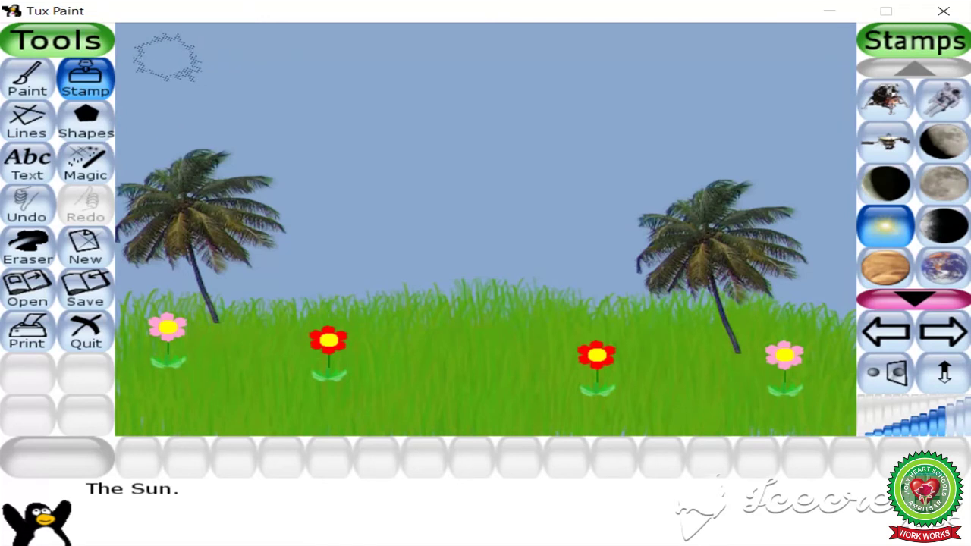
{"action": "left_click", "coordinate": [167, 57]}
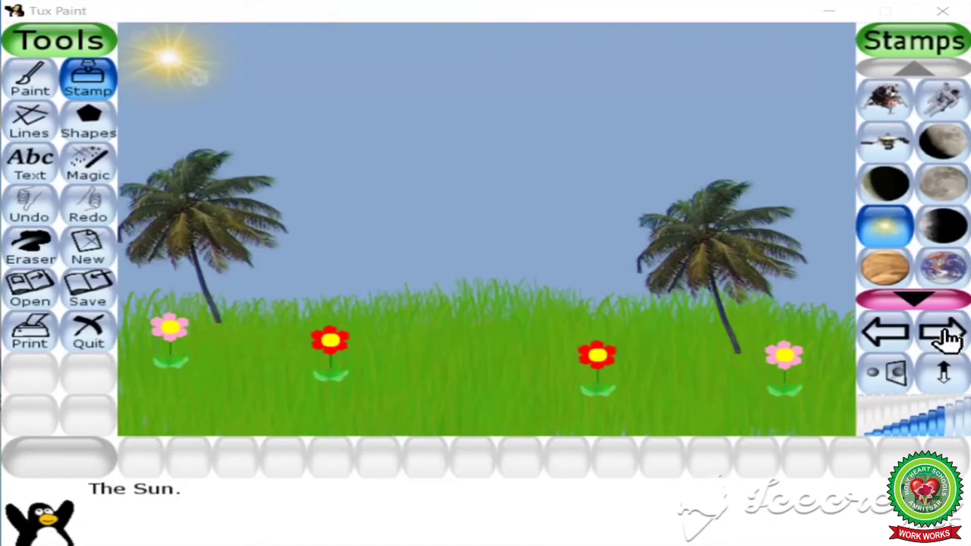
- Page forward through the stamp groups to the city houses stamp
{"action": "left_click", "coordinate": [944, 334]}
{"action": "left_click", "coordinate": [944, 334]}
{"action": "left_click", "coordinate": [944, 334]}
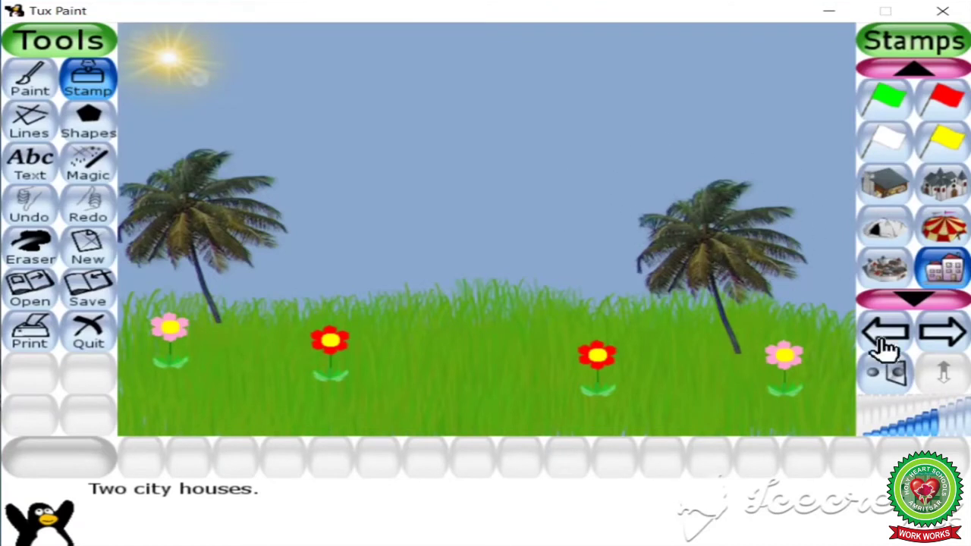
- Enlarge the two city houses stamp and place three copies across the sky, left to upper right
{"action": "left_click", "coordinate": [949, 424]}
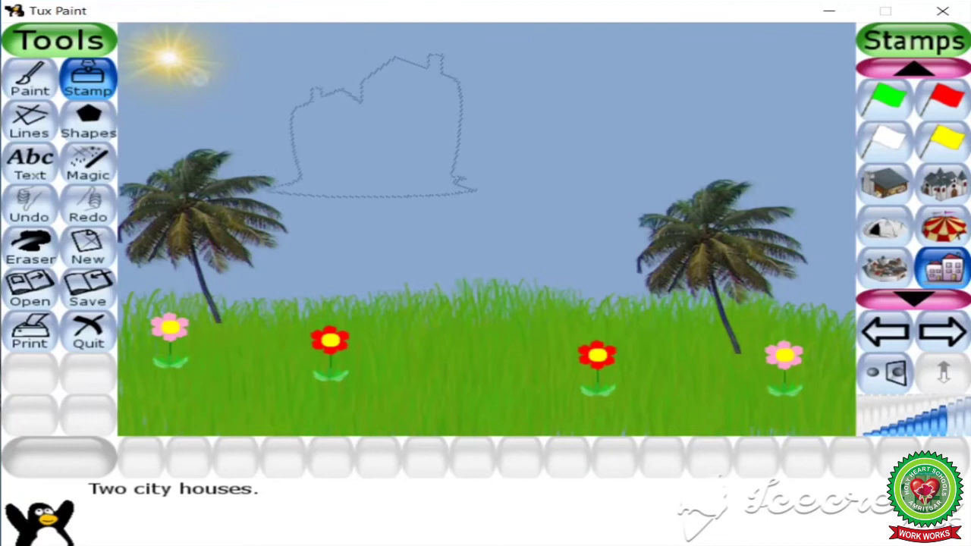
{"action": "left_click", "coordinate": [373, 127]}
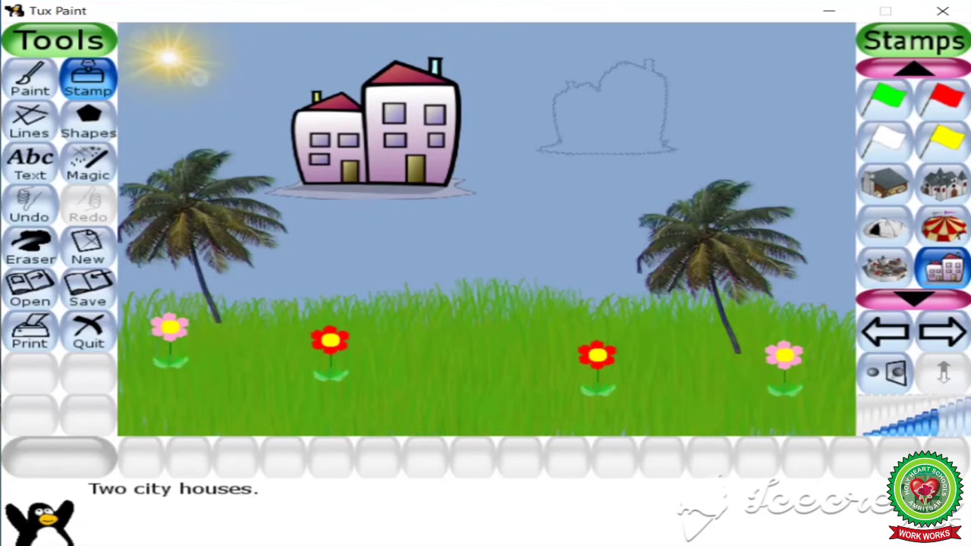
{"action": "left_click", "coordinate": [585, 115]}
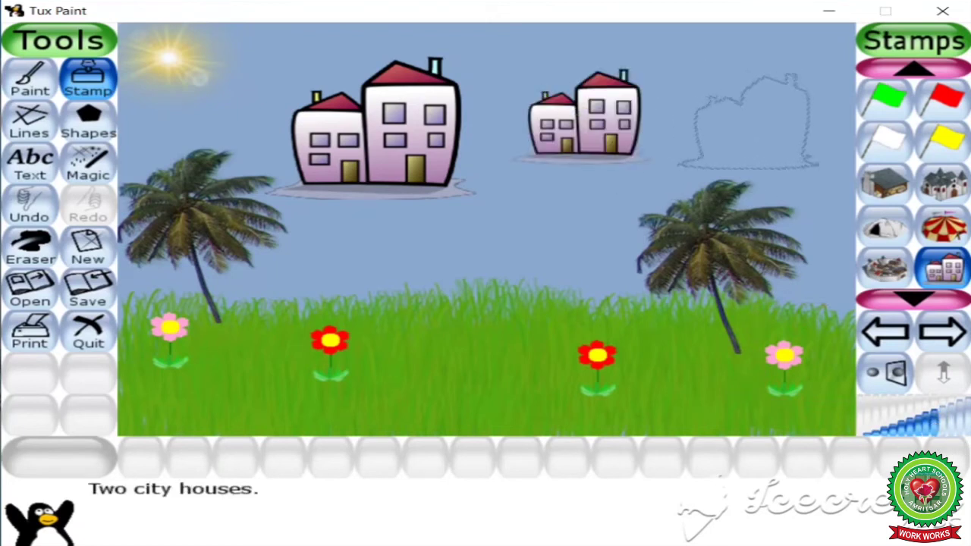
{"action": "left_click", "coordinate": [751, 120]}
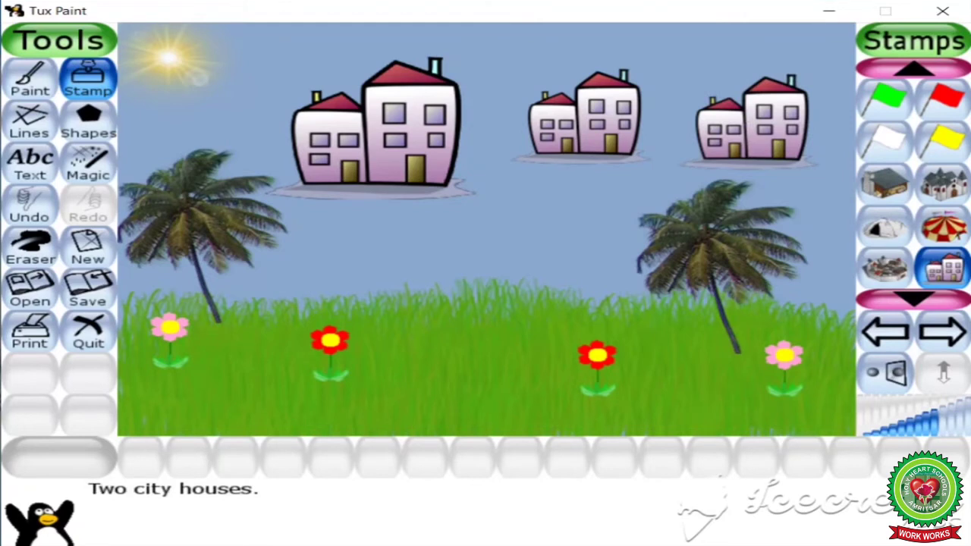
{"action": "left_click", "coordinate": [916, 70]}
{"action": "left_click", "coordinate": [916, 69]}
- Stamp a slightly smaller fountain on the grass left of centre
{"action": "left_click", "coordinate": [916, 70]}
{"action": "left_click", "coordinate": [916, 69]}
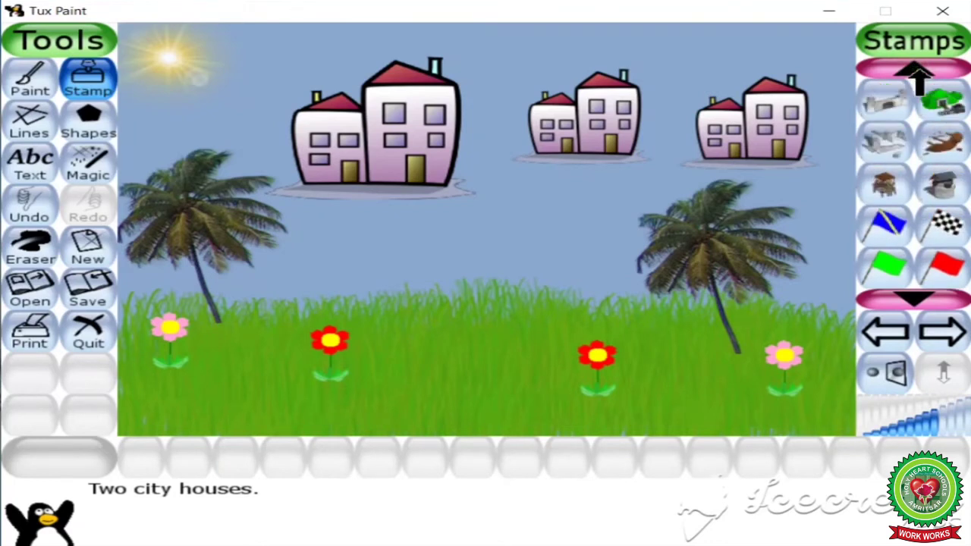
{"action": "left_click", "coordinate": [916, 70]}
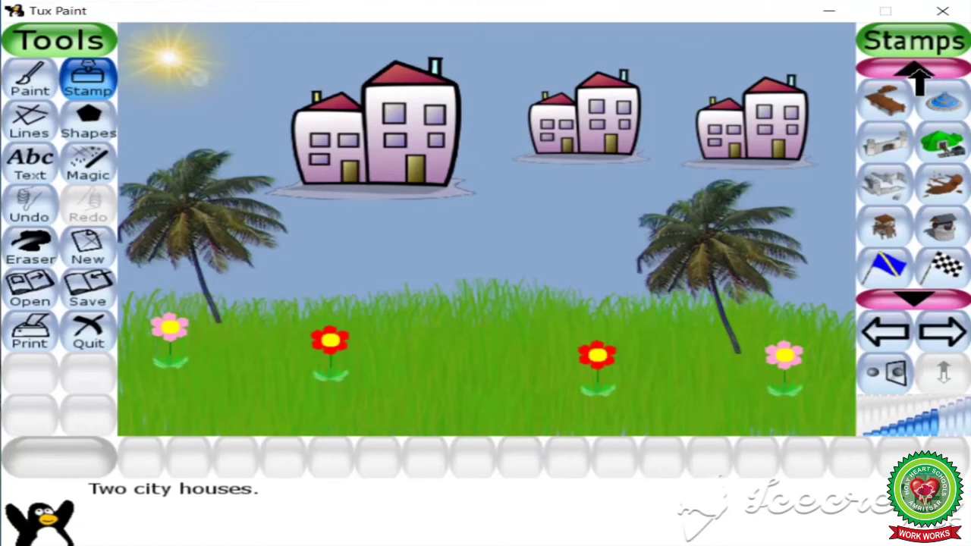
{"action": "left_click", "coordinate": [952, 111]}
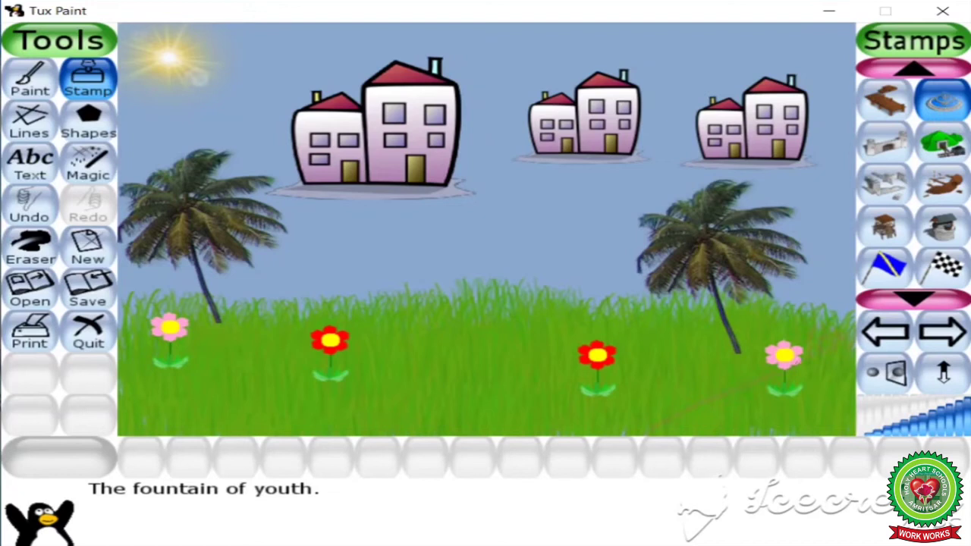
{"action": "left_click", "coordinate": [938, 433]}
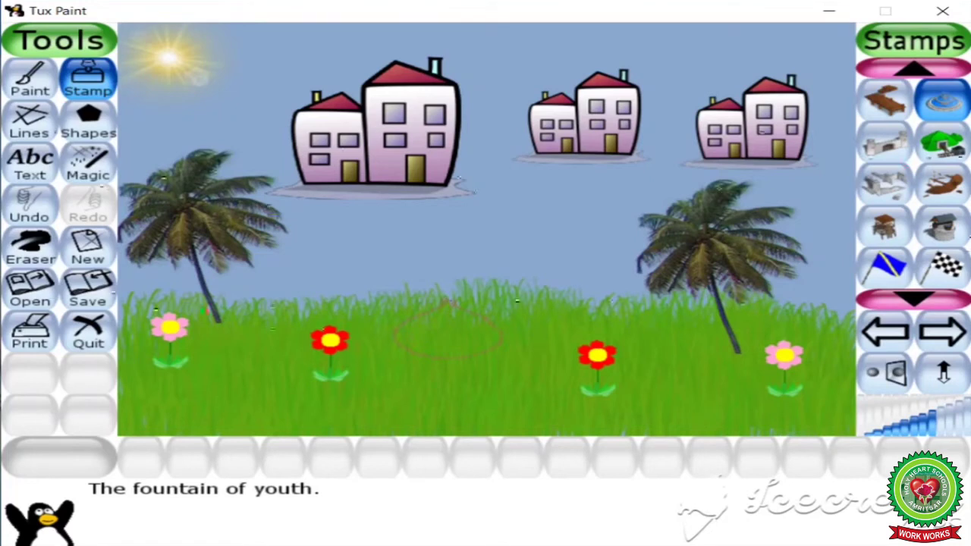
{"action": "left_click", "coordinate": [448, 332]}
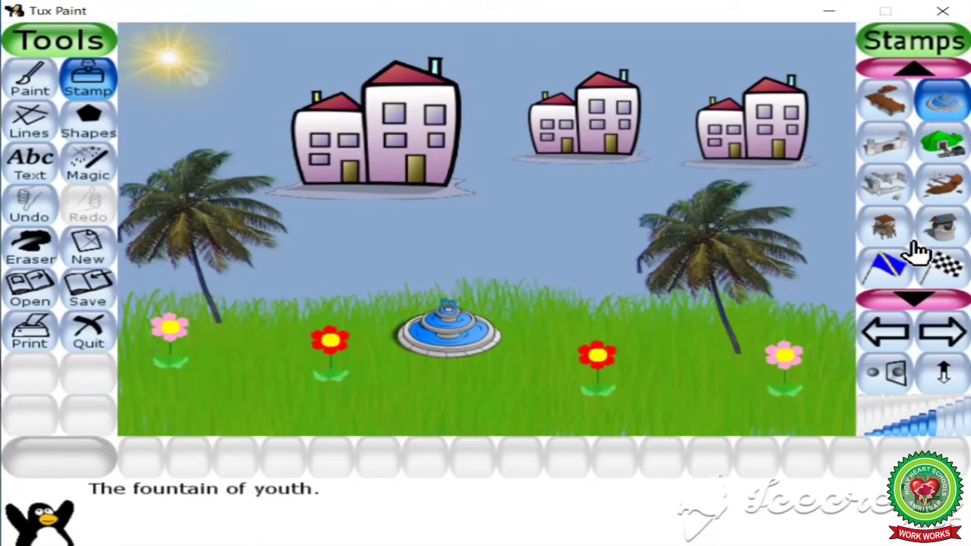
- Stamp a slightly smaller wishing well on the lower-right grass
{"action": "left_click", "coordinate": [948, 238]}
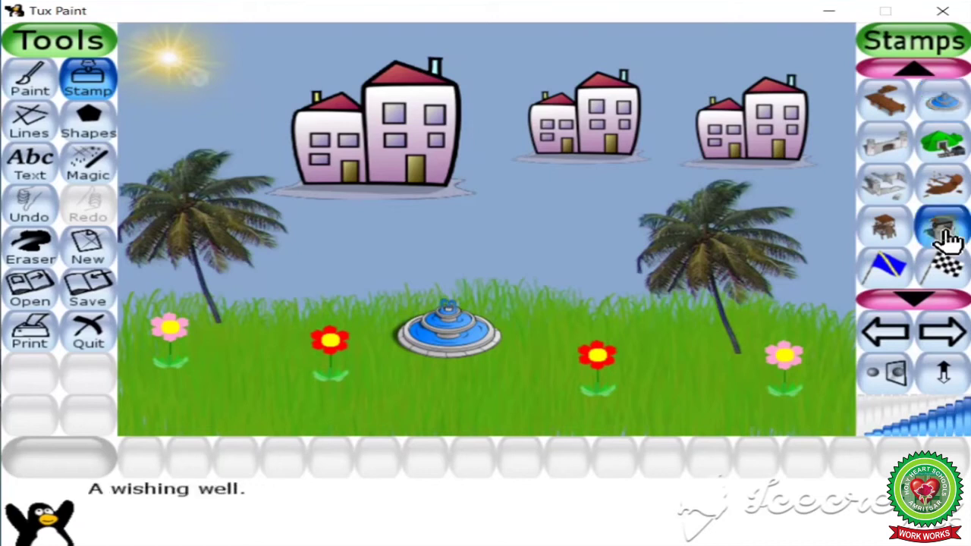
{"action": "left_click", "coordinate": [938, 429]}
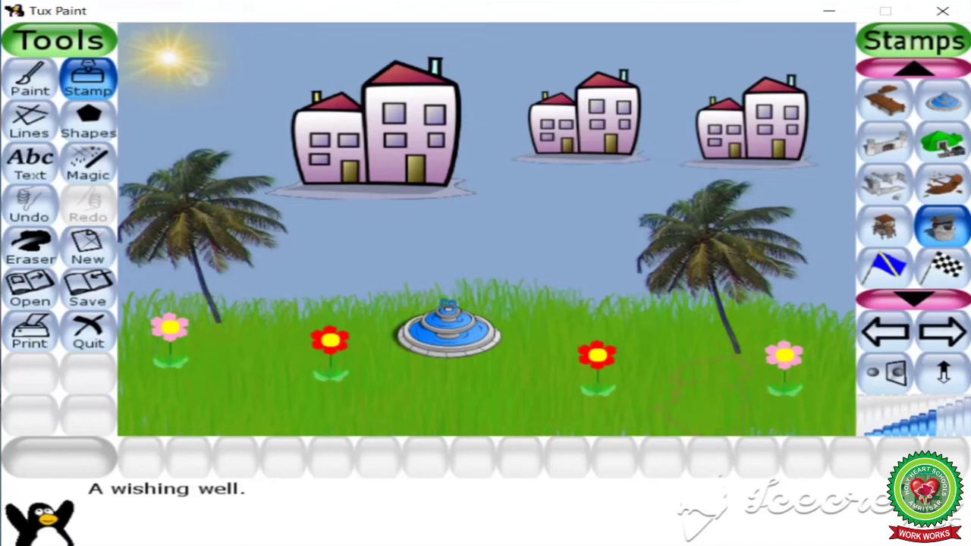
{"action": "left_click", "coordinate": [709, 394]}
{"action": "left_click", "coordinate": [940, 331]}
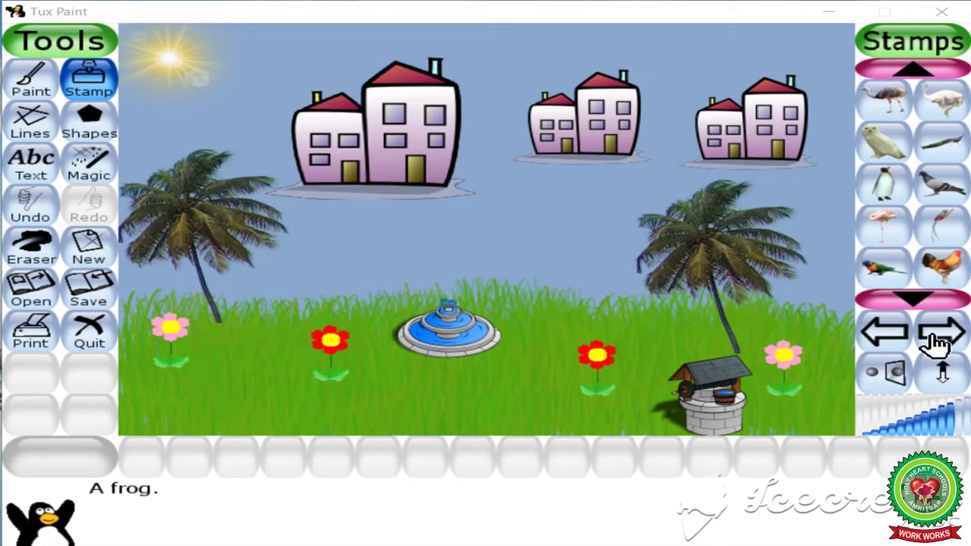
- Stamp two small seagulls in the sky, one near the sun and one above the right houses
{"action": "left_click", "coordinate": [920, 297]}
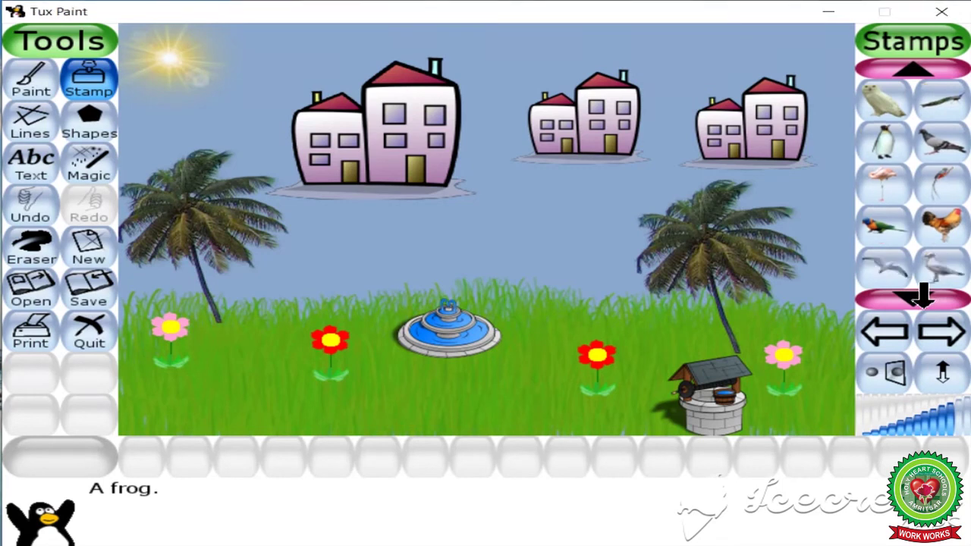
{"action": "left_click", "coordinate": [902, 280]}
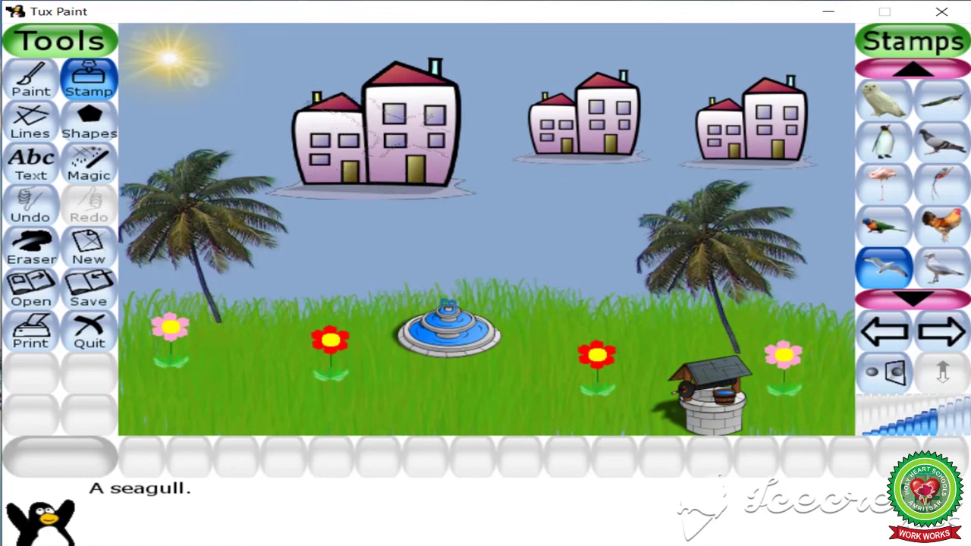
{"action": "left_click", "coordinate": [931, 418]}
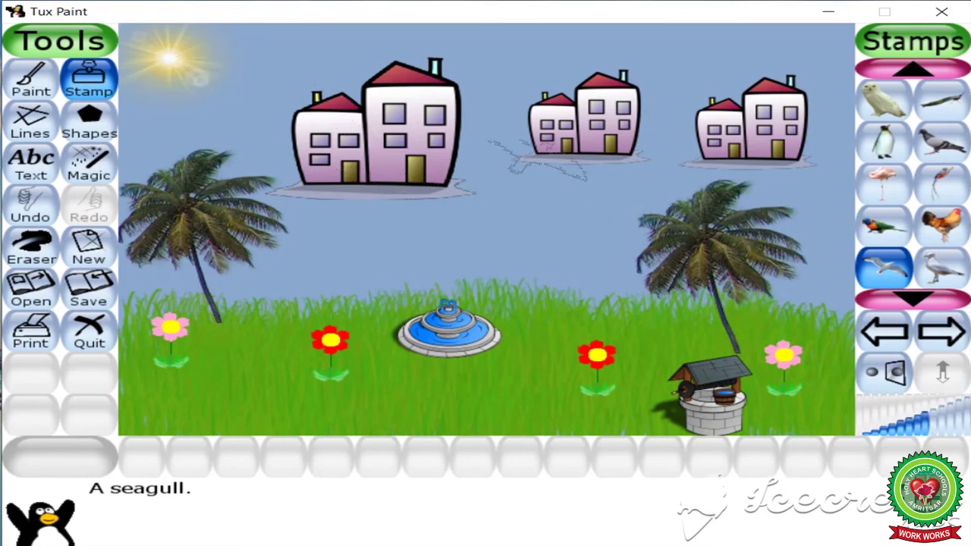
{"action": "left_click", "coordinate": [274, 58]}
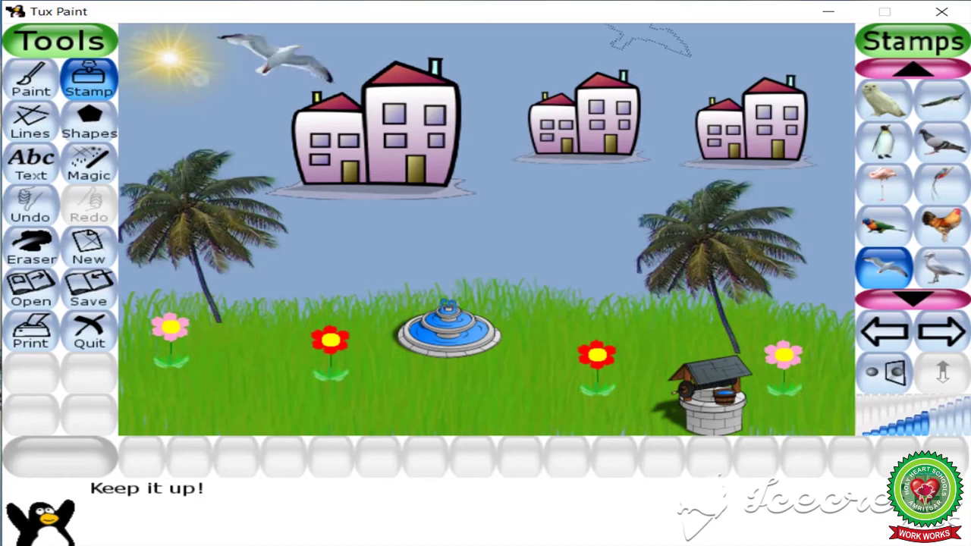
{"action": "left_click", "coordinate": [715, 54]}
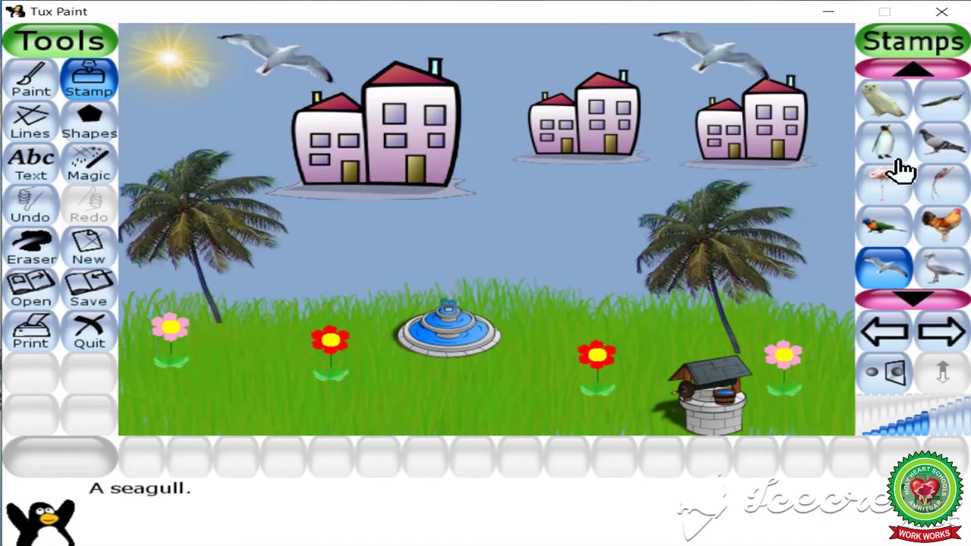
- Stamp a small toucan in the sky above the middle houses
{"action": "left_click", "coordinate": [933, 288]}
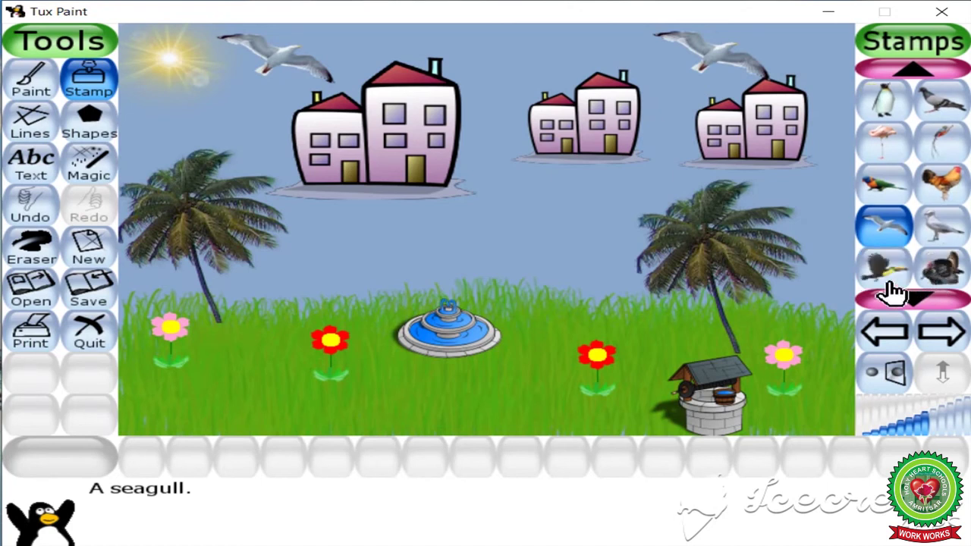
{"action": "left_click", "coordinate": [892, 283]}
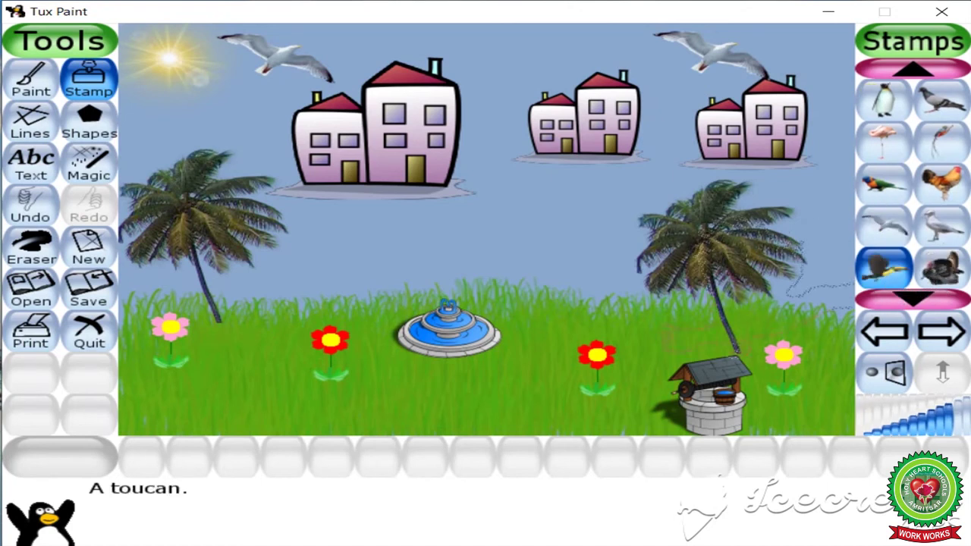
{"action": "left_click", "coordinate": [935, 427]}
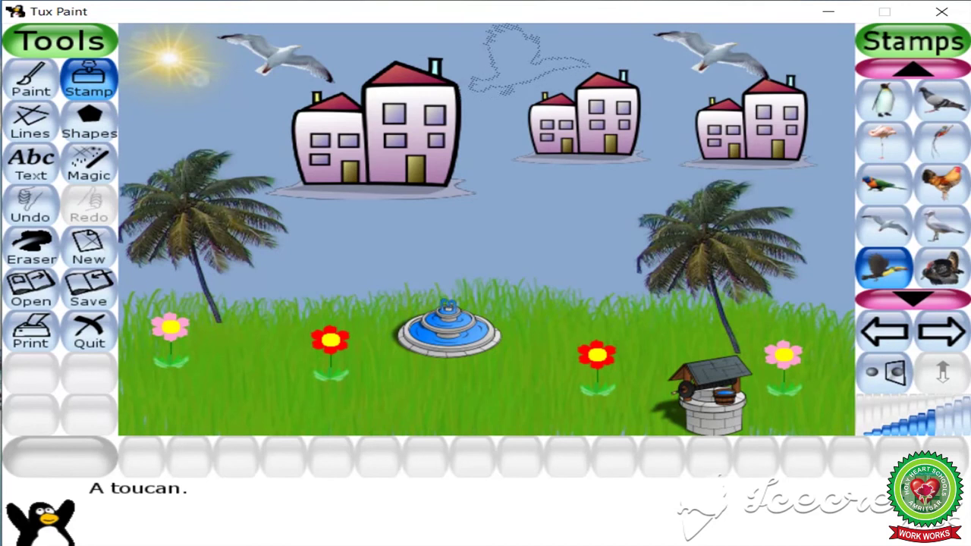
{"action": "left_click", "coordinate": [523, 62]}
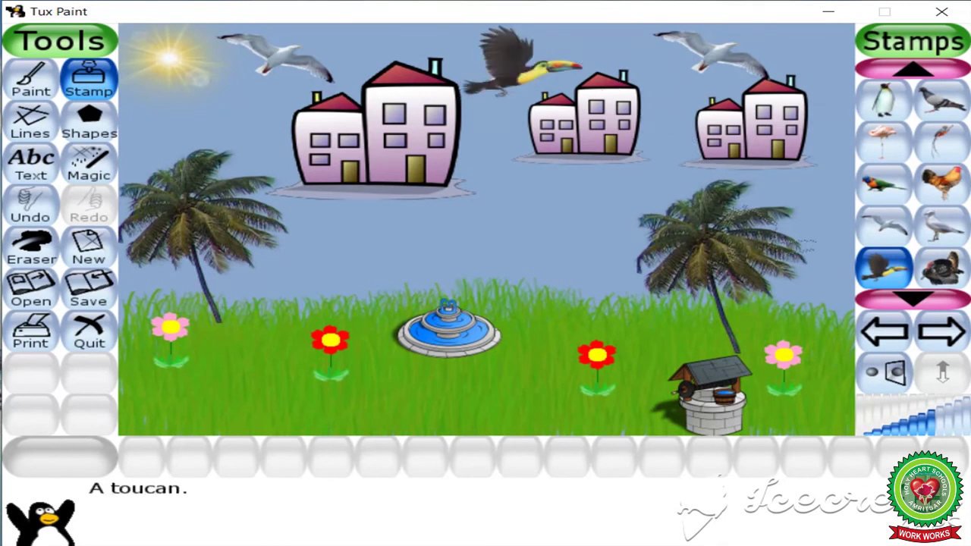
- Page through the stamp groups to reach the vehicle stamps
{"action": "left_click", "coordinate": [940, 334]}
{"action": "left_click", "coordinate": [940, 334]}
{"action": "left_click", "coordinate": [940, 334]}
{"action": "left_click", "coordinate": [940, 334]}
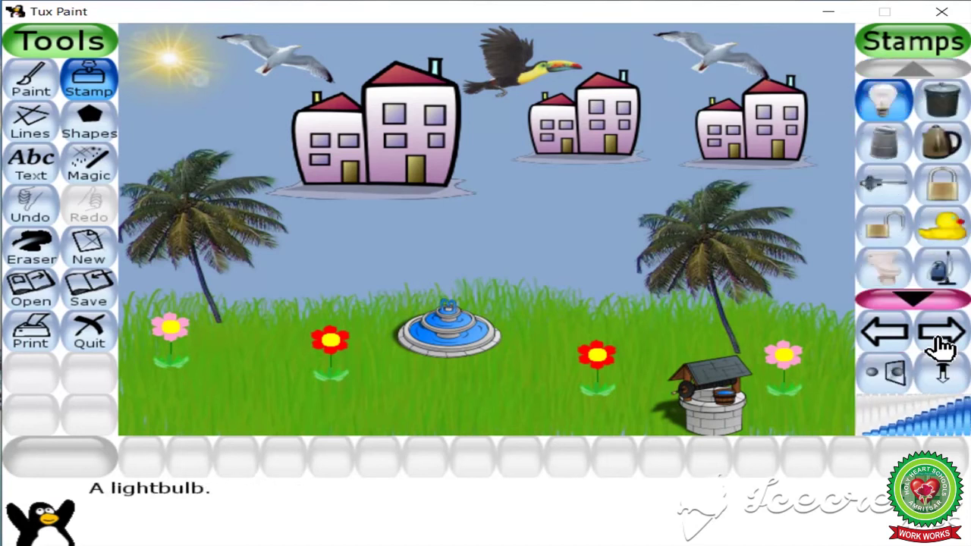
{"action": "left_click", "coordinate": [940, 333]}
{"action": "left_click", "coordinate": [940, 333]}
{"action": "left_click", "coordinate": [940, 333]}
{"action": "left_click", "coordinate": [940, 334]}
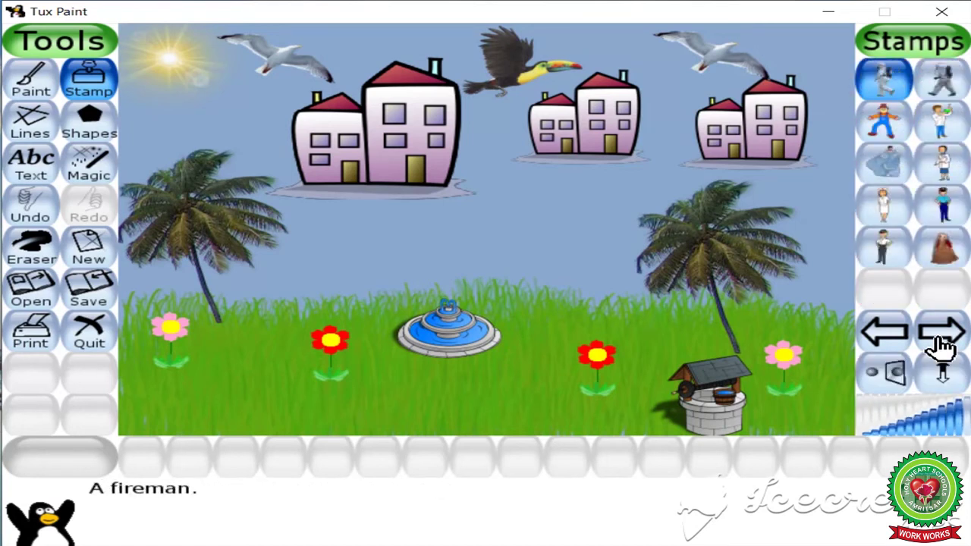
{"action": "left_click", "coordinate": [940, 334]}
{"action": "left_click", "coordinate": [941, 334]}
{"action": "left_click", "coordinate": [941, 333]}
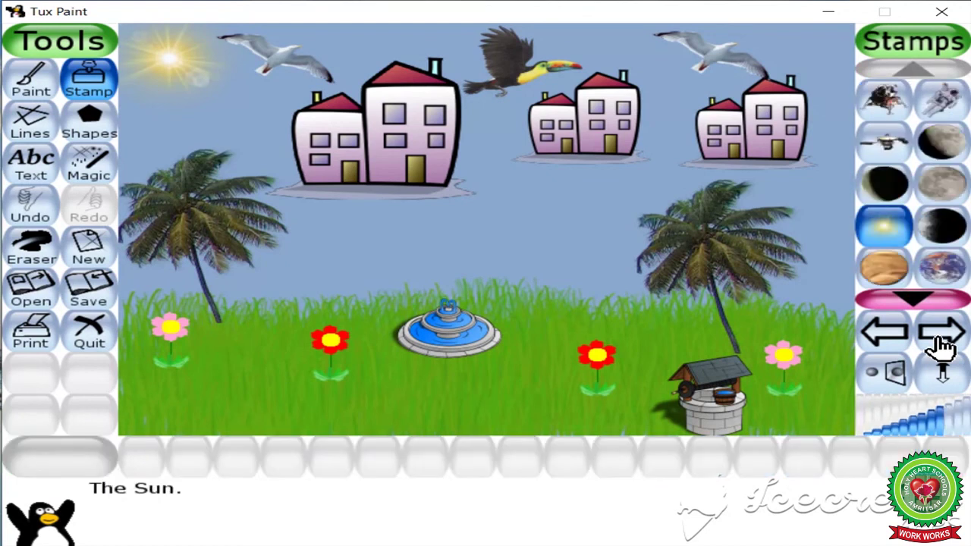
{"action": "left_click", "coordinate": [941, 333]}
{"action": "left_click", "coordinate": [940, 334]}
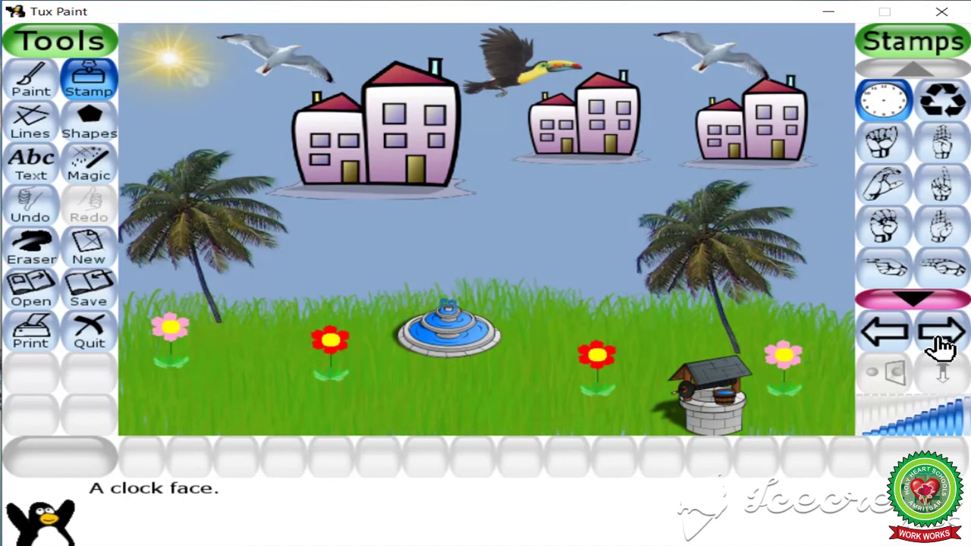
{"action": "left_click", "coordinate": [941, 334]}
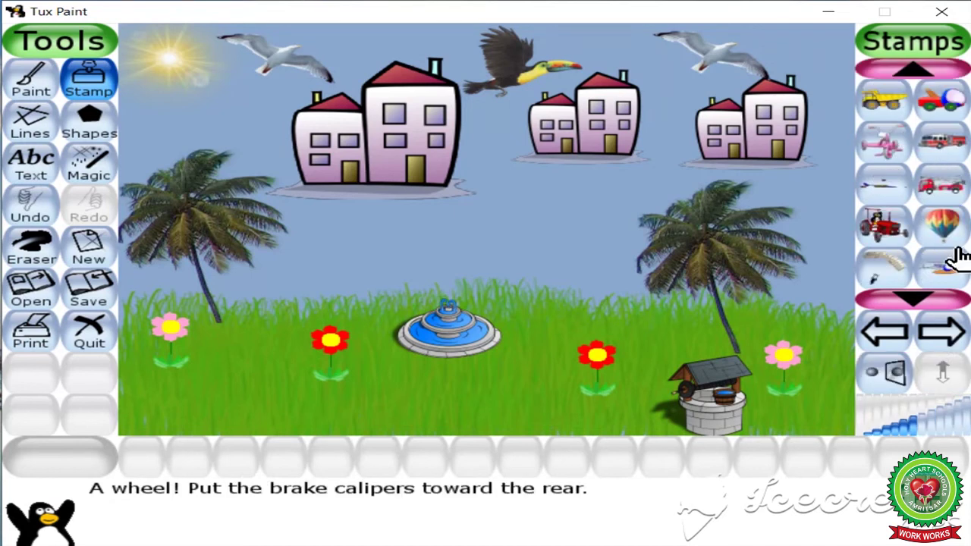
- Stamp the red sports car just below the left houses
{"action": "left_click", "coordinate": [912, 70]}
{"action": "left_click", "coordinate": [914, 70]}
{"action": "left_click", "coordinate": [913, 70]}
{"action": "left_click", "coordinate": [914, 70]}
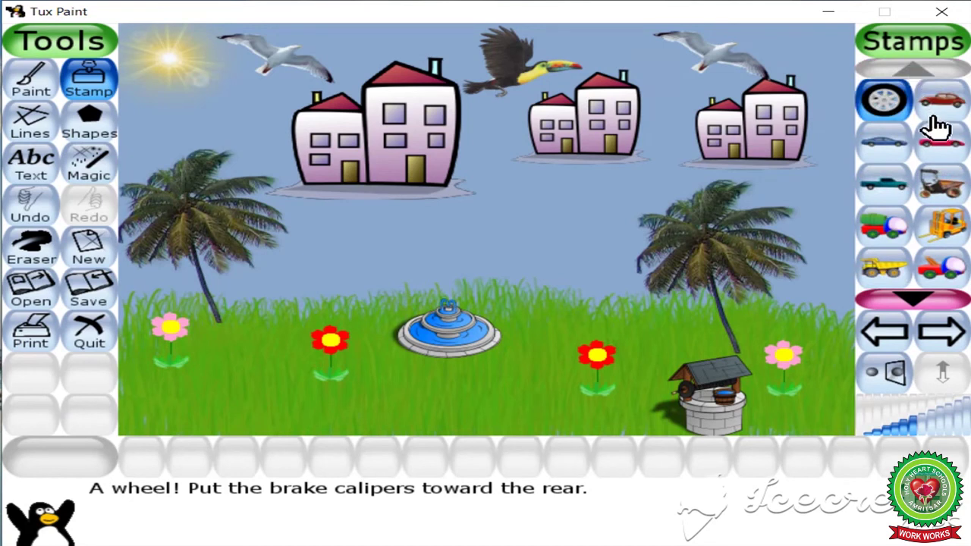
{"action": "left_click", "coordinate": [942, 148]}
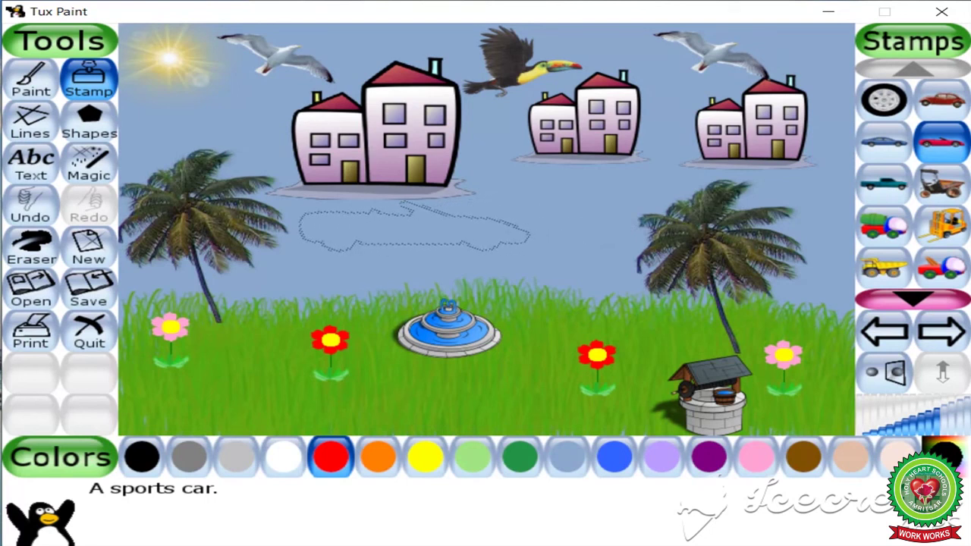
{"action": "left_click", "coordinate": [414, 227]}
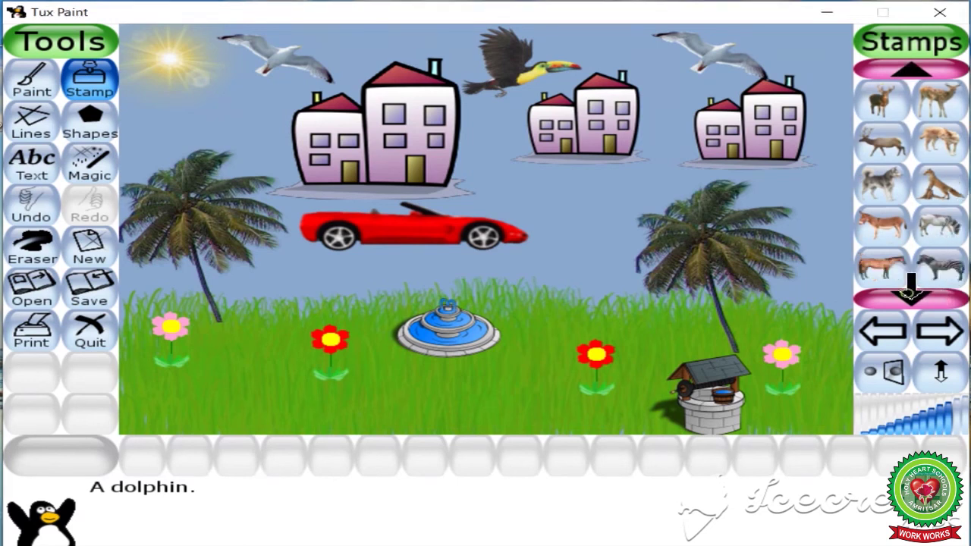
- Stamp a reduced-size husky dog between the middle houses and the red car
{"action": "scroll", "coordinate": [906, 284], "scroll_direction": "down", "scroll_amount": 2}
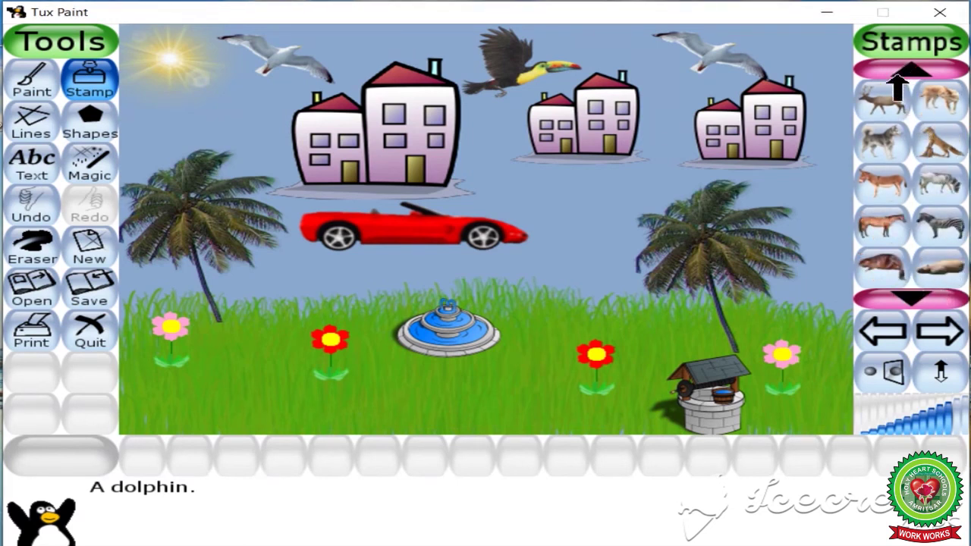
{"action": "left_click", "coordinate": [895, 148]}
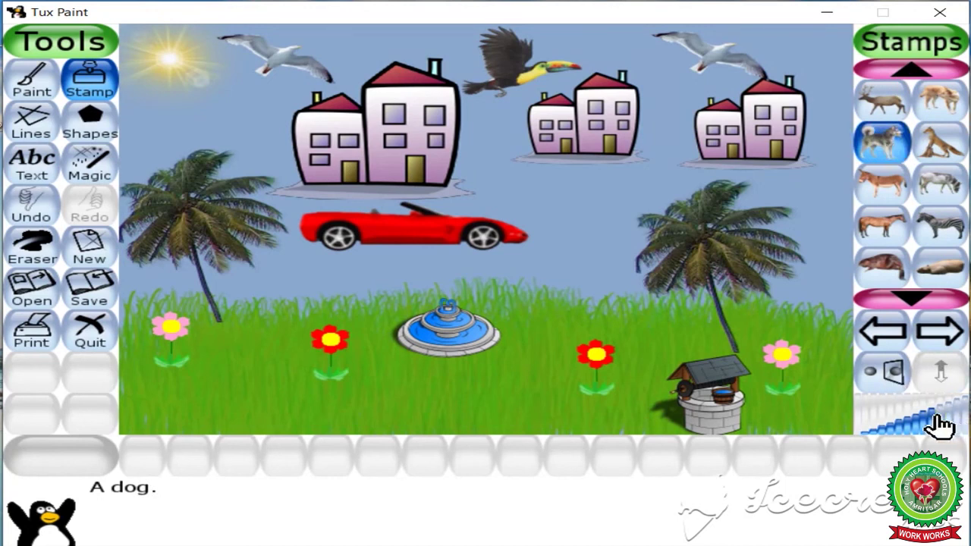
{"action": "left_click", "coordinate": [929, 418]}
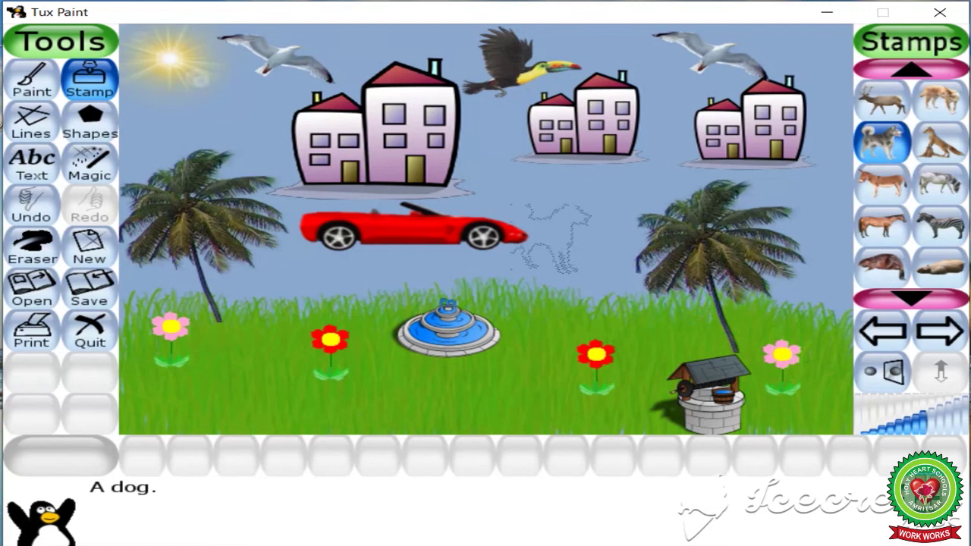
{"action": "left_click", "coordinate": [534, 178]}
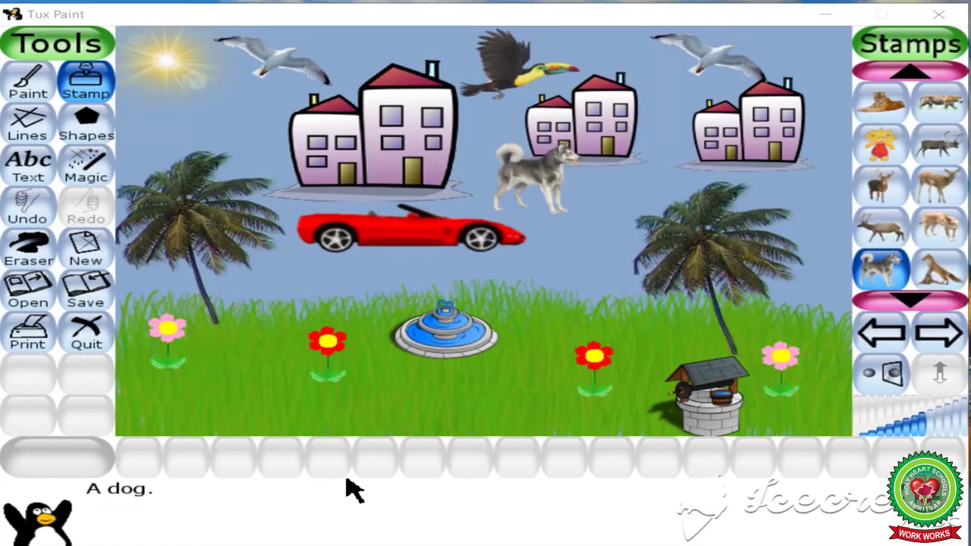